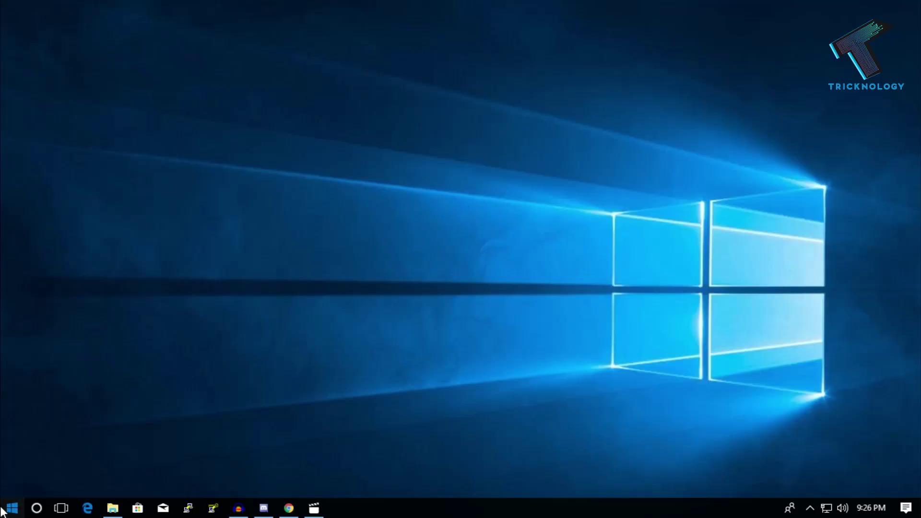
Search the Start menu for 'tenc' and bring up the Tencent Gaming Buddy result's context menu.
{"action": "left_click", "coordinate": [12, 508]}
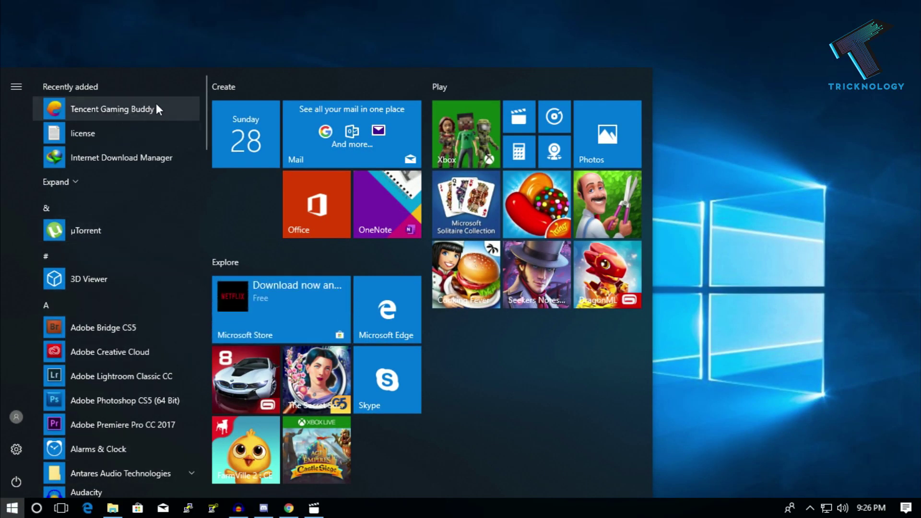
{"action": "type", "text": "tenc"}
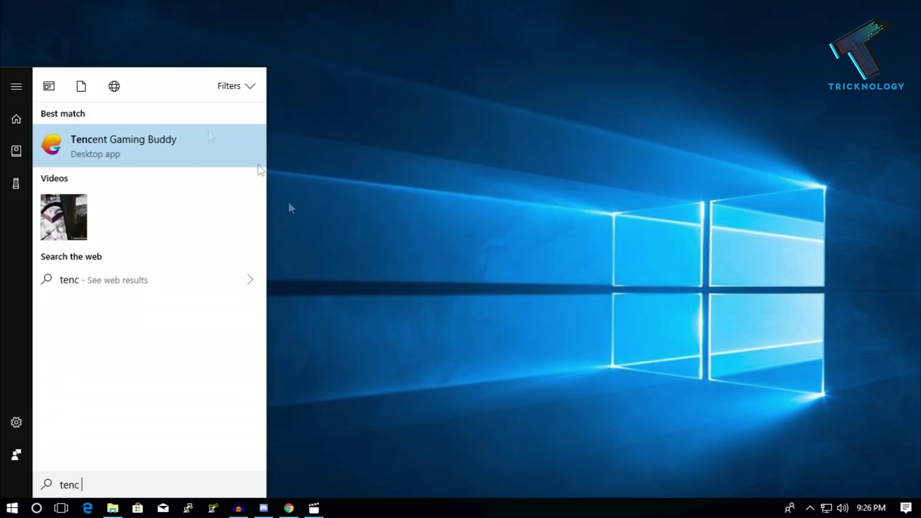
{"action": "right_click", "coordinate": [128, 153]}
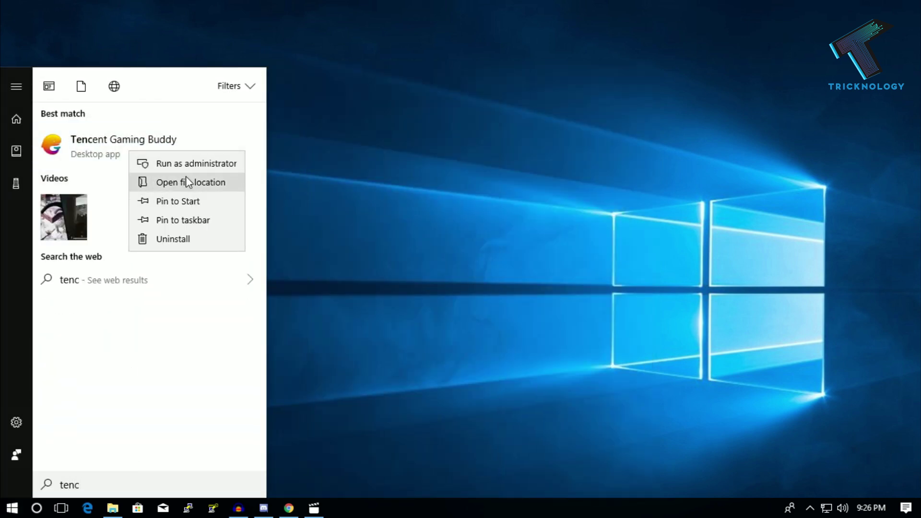
Open the Tencent Gaming Buddy shortcut's Properties on the Compatibility tab.
{"action": "left_click", "coordinate": [192, 184]}
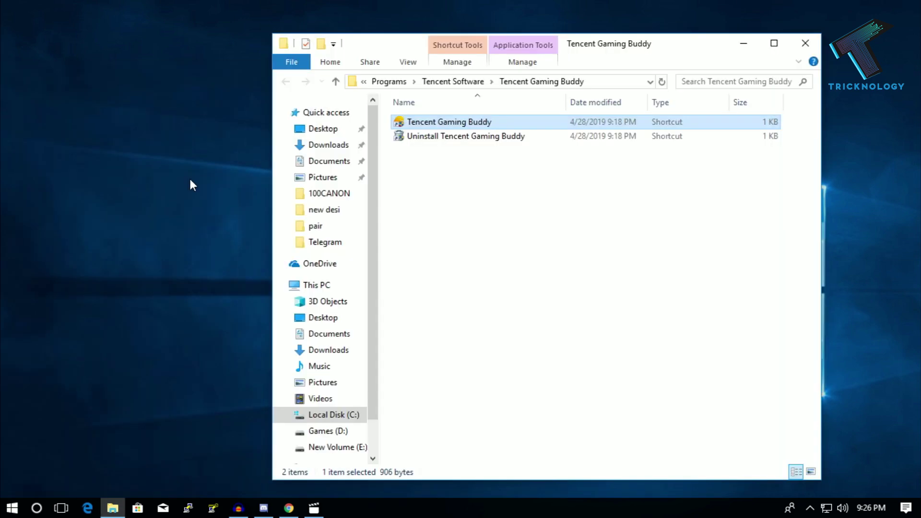
{"action": "right_click", "coordinate": [480, 125]}
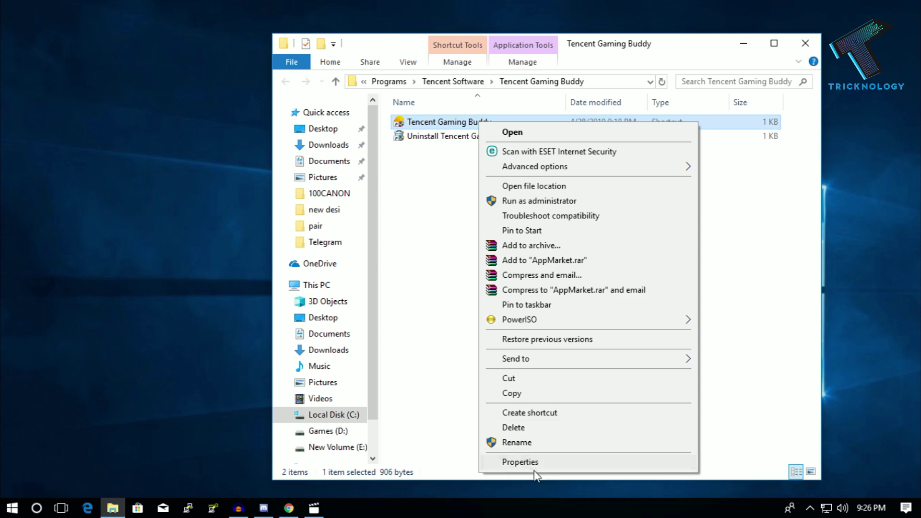
{"action": "left_click", "coordinate": [536, 469]}
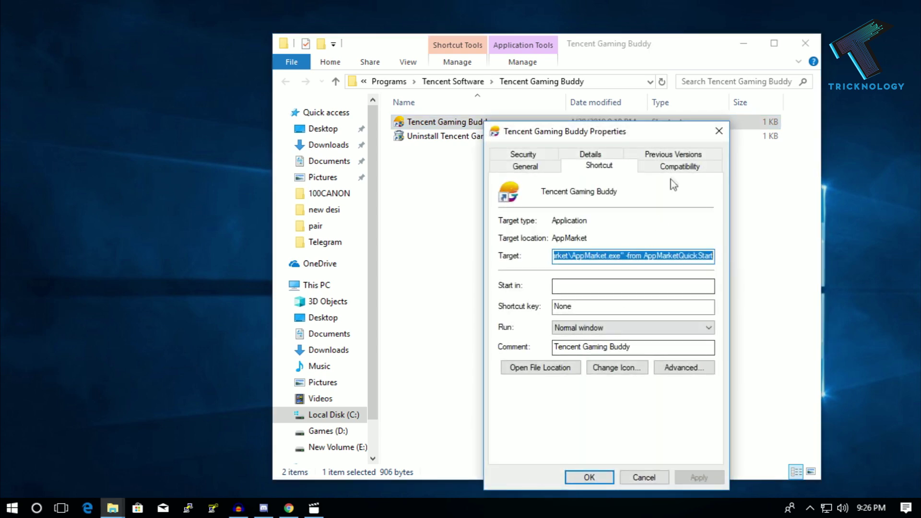
{"action": "left_click", "coordinate": [691, 169]}
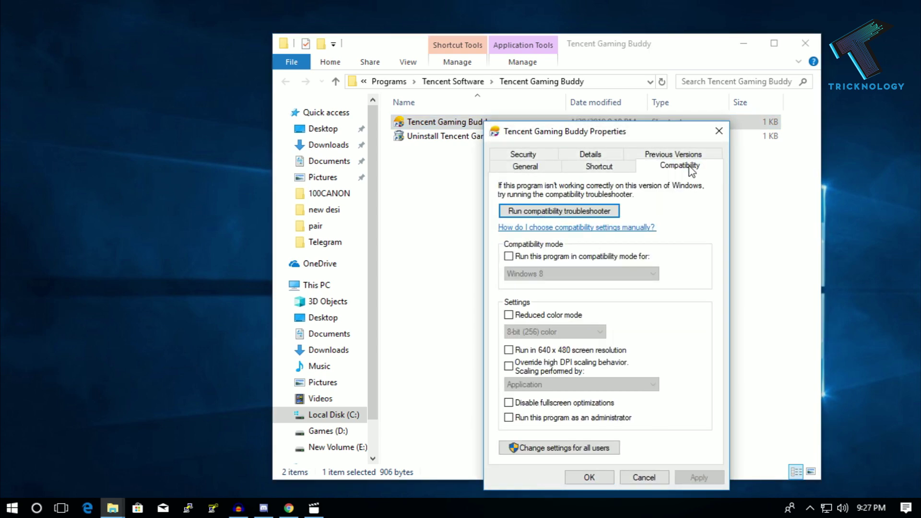
{"action": "left_click_drag", "start_coordinate": [642, 139], "coordinate": [580, 107]}
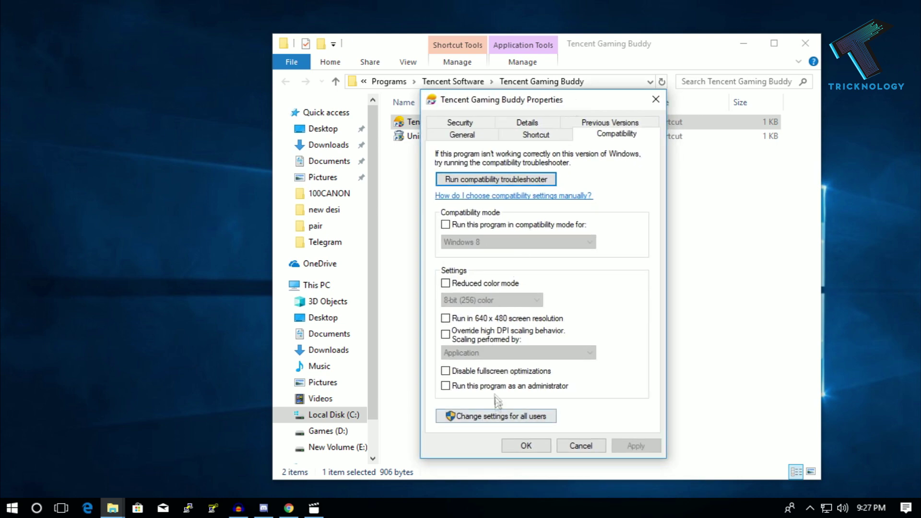
For all users, override high DPI scaling performed by Application, then apply and confirm.
{"action": "left_click", "coordinate": [525, 421]}
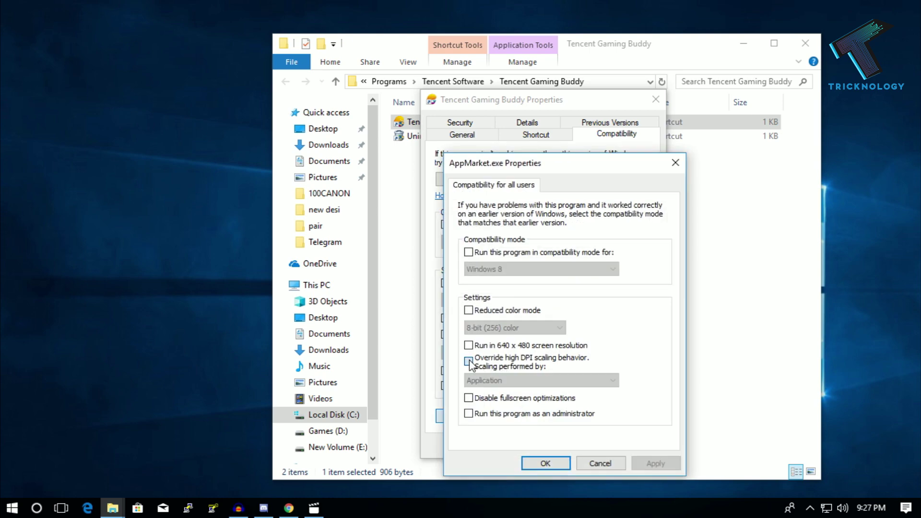
{"action": "left_click", "coordinate": [469, 361]}
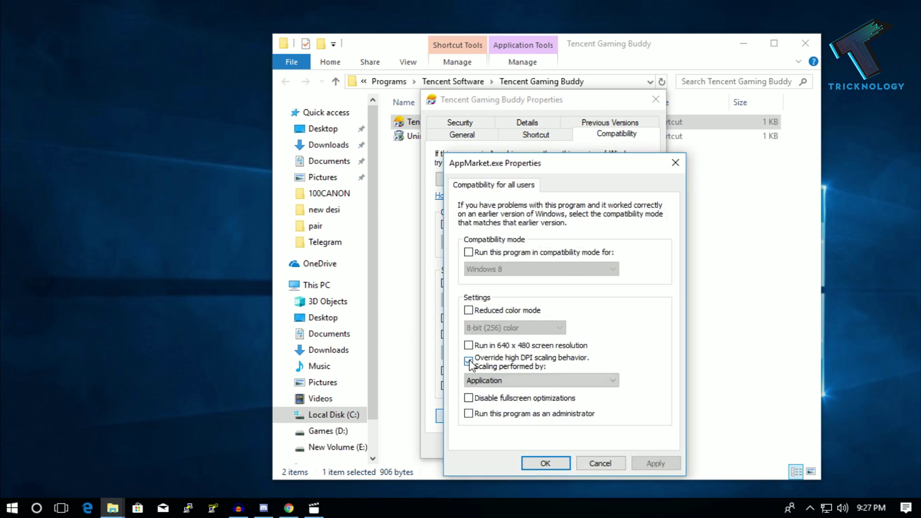
{"action": "left_click", "coordinate": [531, 382]}
{"action": "left_click", "coordinate": [541, 387]}
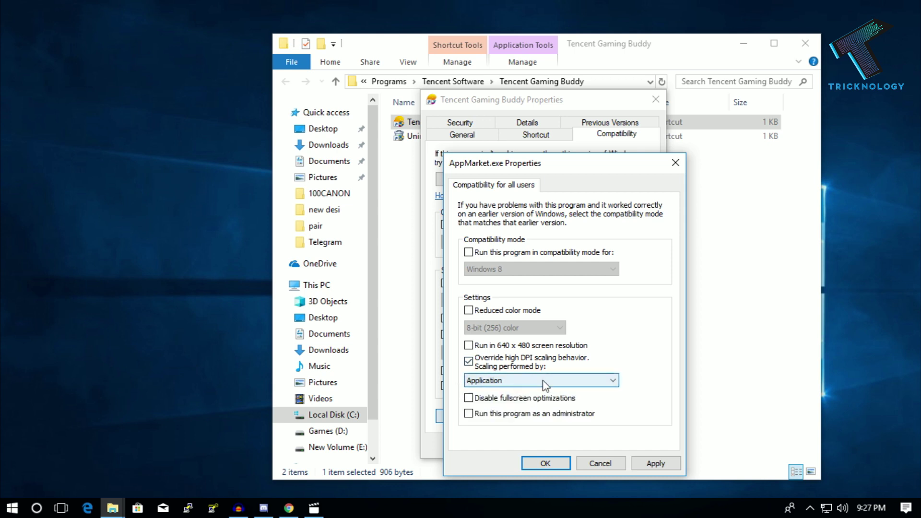
{"action": "left_click", "coordinate": [654, 463]}
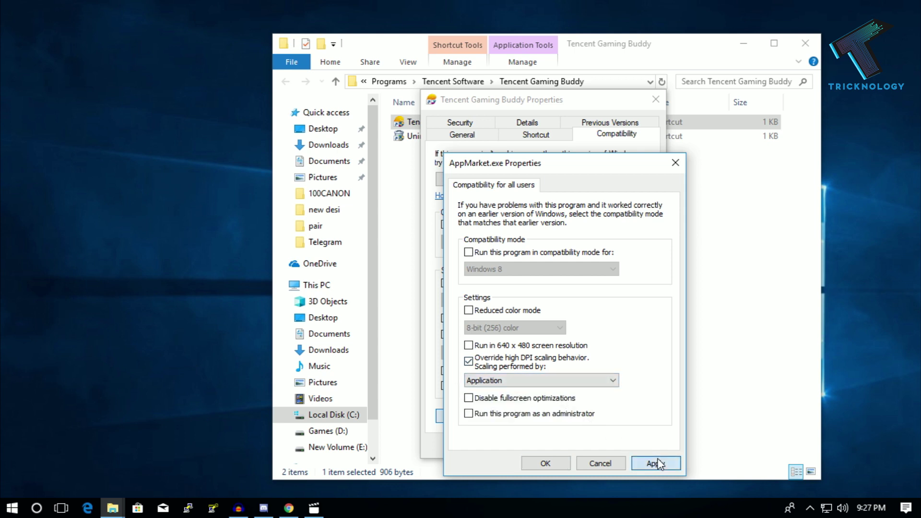
{"action": "left_click", "coordinate": [544, 463]}
{"action": "left_click", "coordinate": [533, 445]}
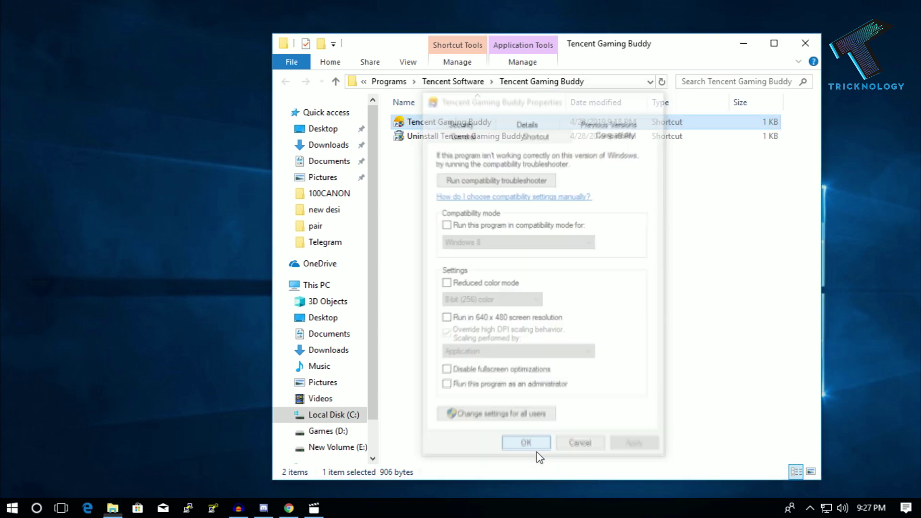
Launch Tencent Gaming Buddy and go to the Engine page of the Setting Center.
{"action": "double_click", "coordinate": [424, 125]}
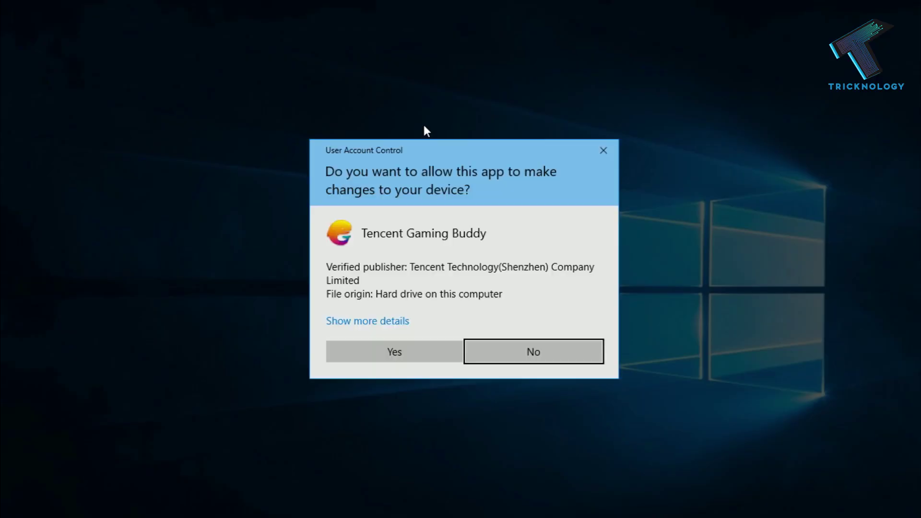
{"action": "left_click", "coordinate": [402, 351]}
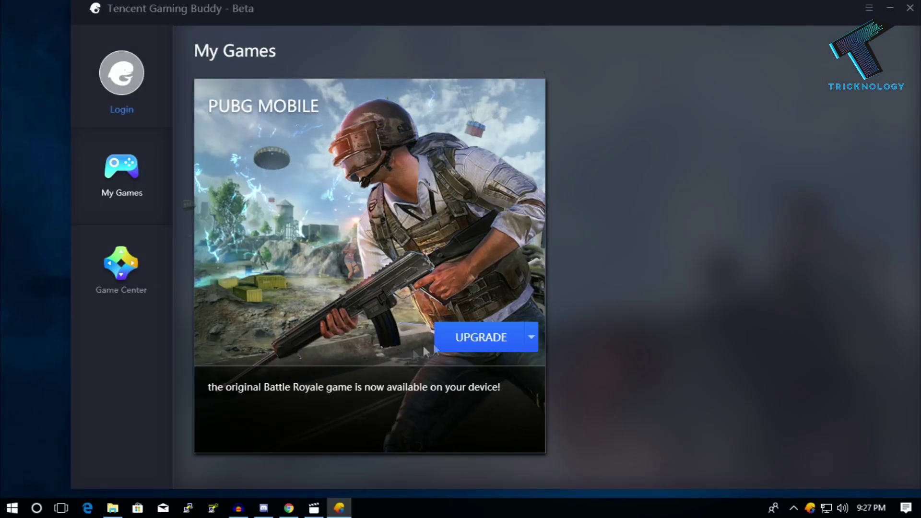
{"action": "left_click", "coordinate": [862, 12]}
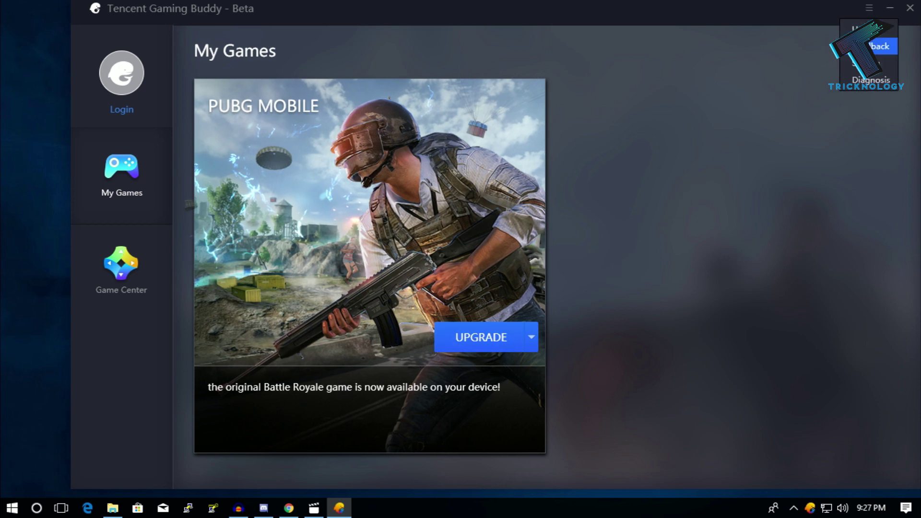
{"action": "left_click", "coordinate": [868, 63]}
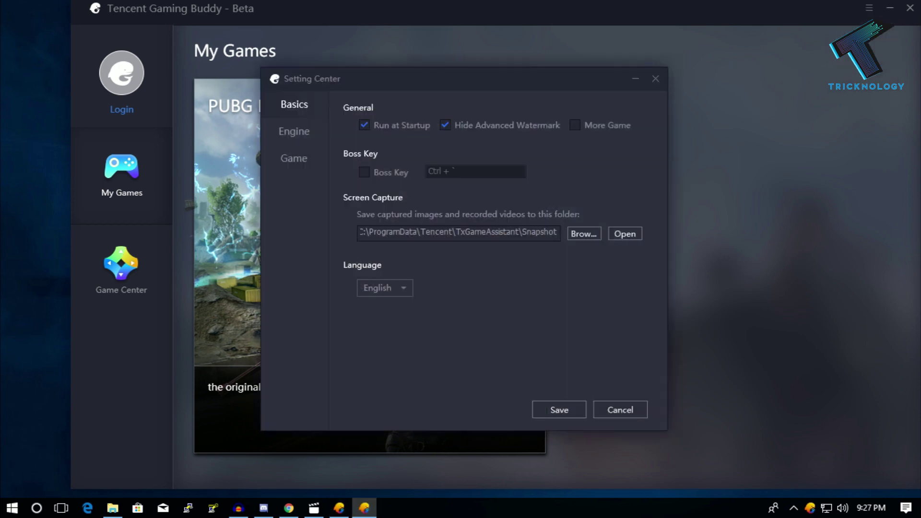
{"action": "left_click", "coordinate": [305, 133]}
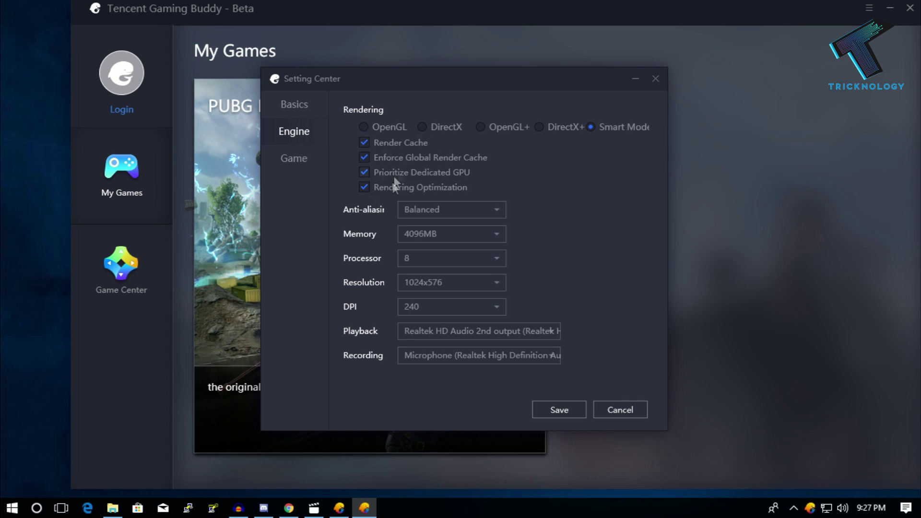
Turn anti-aliasing off and set the emulator memory to 1024MB.
{"action": "left_click", "coordinate": [426, 211]}
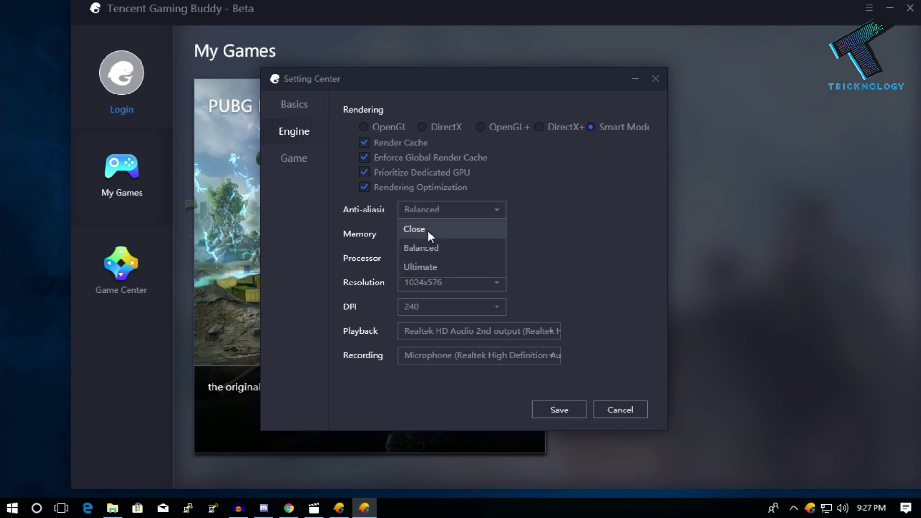
{"action": "left_click", "coordinate": [428, 231]}
{"action": "left_click", "coordinate": [494, 232]}
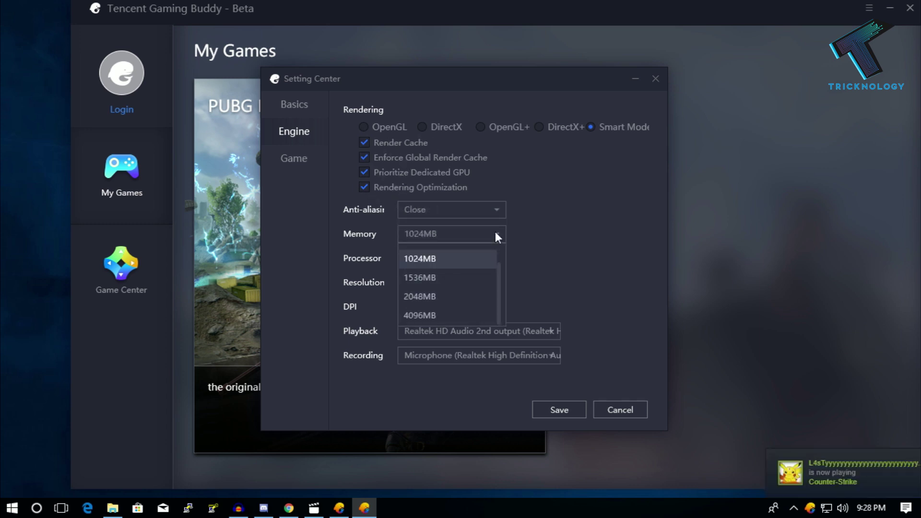
{"action": "left_click", "coordinate": [469, 288]}
{"action": "left_click", "coordinate": [460, 232]}
{"action": "left_click", "coordinate": [456, 262]}
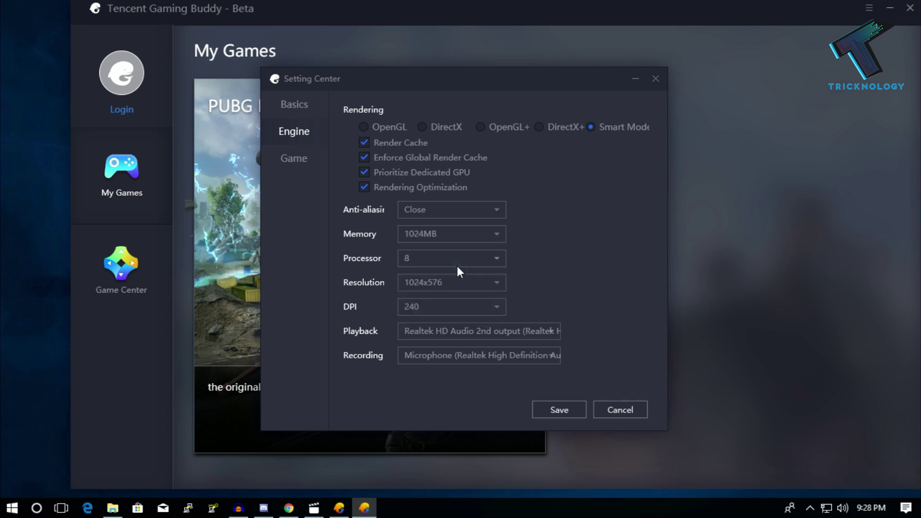
{"action": "left_click", "coordinate": [448, 233]}
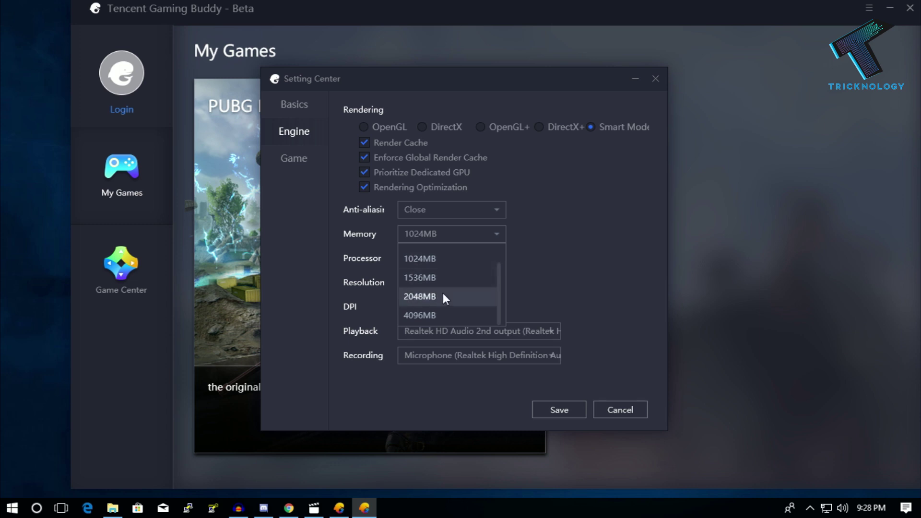
{"action": "left_click", "coordinate": [443, 297]}
{"action": "left_click", "coordinate": [459, 234]}
{"action": "left_click", "coordinate": [459, 234]}
{"action": "left_click", "coordinate": [459, 233]}
{"action": "left_click", "coordinate": [451, 257]}
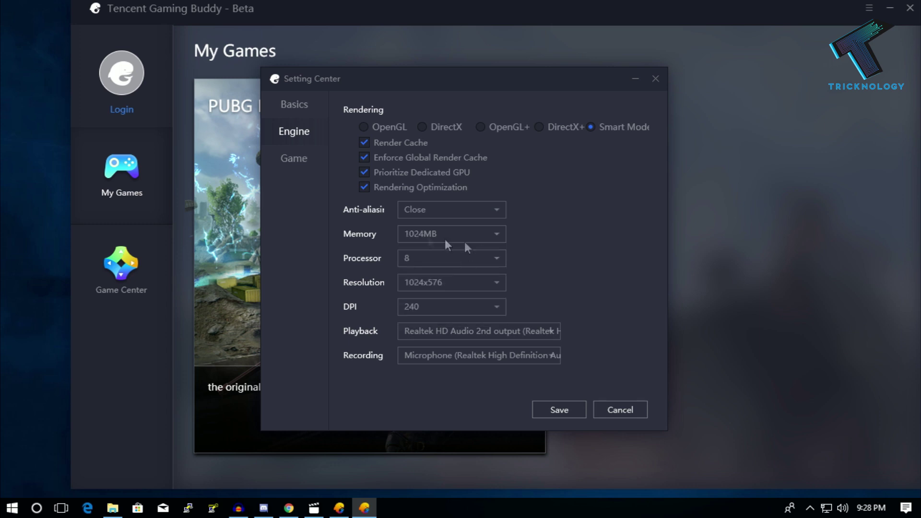
Set 2 processors, keep 1024x576 resolution, and choose 240 DPI.
{"action": "left_click", "coordinate": [456, 252]}
{"action": "left_click", "coordinate": [454, 302]}
{"action": "left_click", "coordinate": [464, 266]}
{"action": "left_click", "coordinate": [465, 266]}
{"action": "left_click", "coordinate": [439, 302]}
{"action": "left_click", "coordinate": [441, 307]}
{"action": "left_click", "coordinate": [426, 350]}
Save PUBG MOBILE at SD 720P with Smooth quality, then close and relaunch Tencent Gaming Buddy.
{"action": "left_click", "coordinate": [294, 172]}
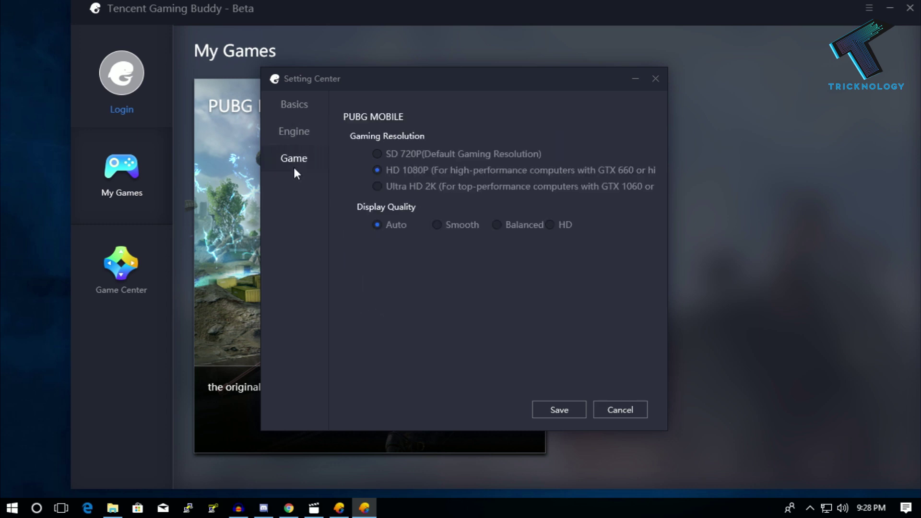
{"action": "left_click", "coordinate": [378, 154]}
{"action": "left_click", "coordinate": [469, 228]}
{"action": "left_click", "coordinate": [566, 410]}
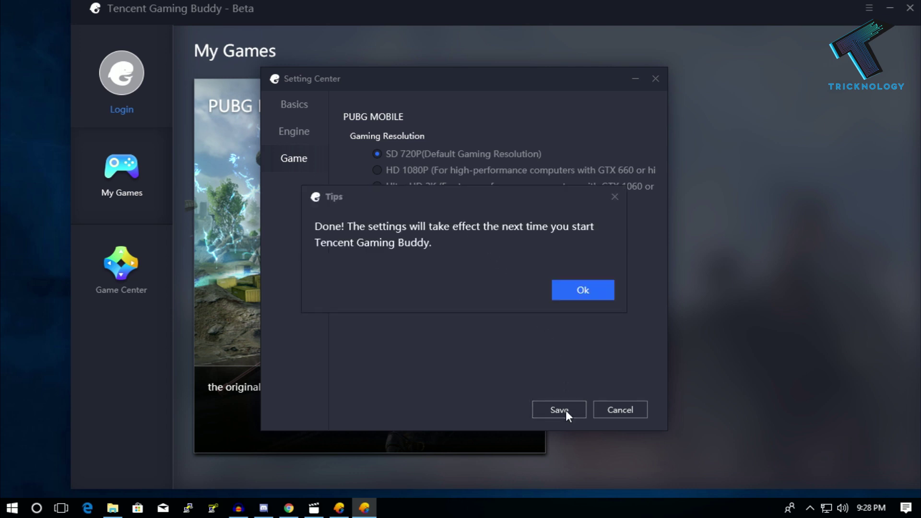
{"action": "left_click", "coordinate": [583, 287]}
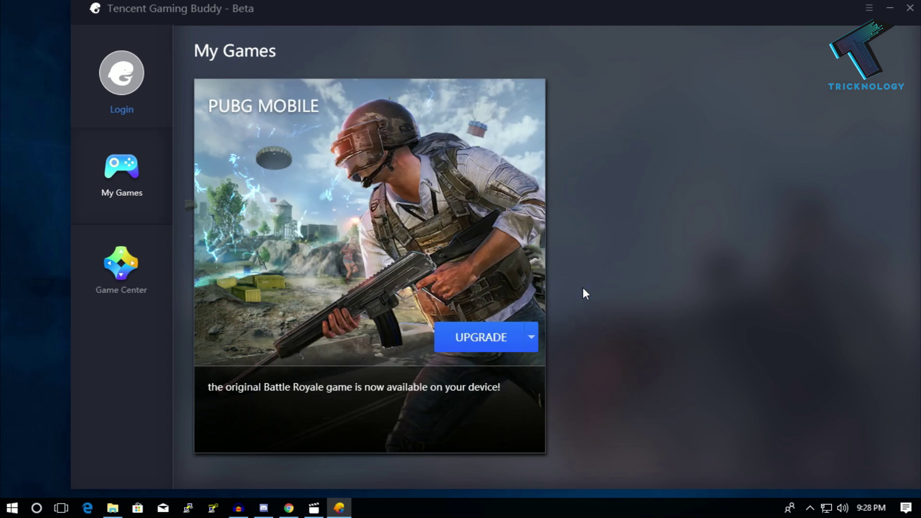
{"action": "left_click", "coordinate": [916, 9]}
{"action": "double_click", "coordinate": [499, 124]}
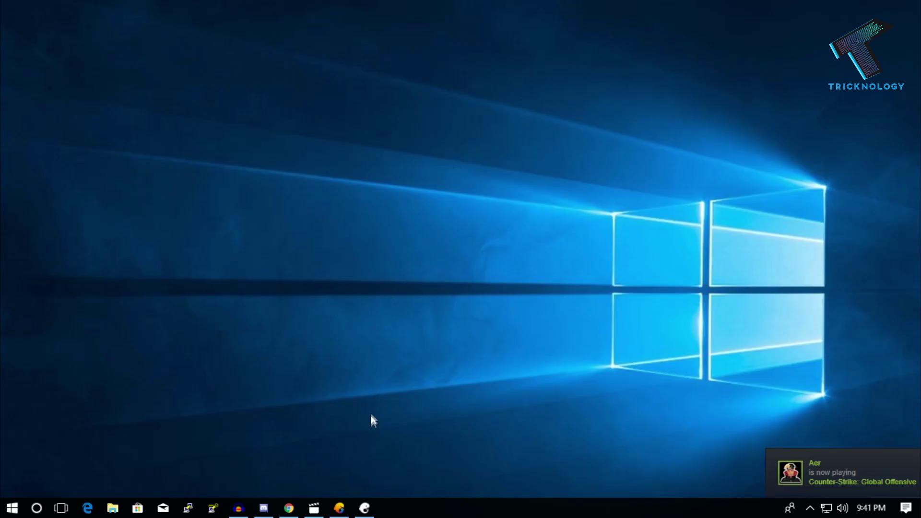
In PUBG's graphics settings, choose Smooth quality and Medium frame rate.
{"action": "left_click", "coordinate": [366, 506]}
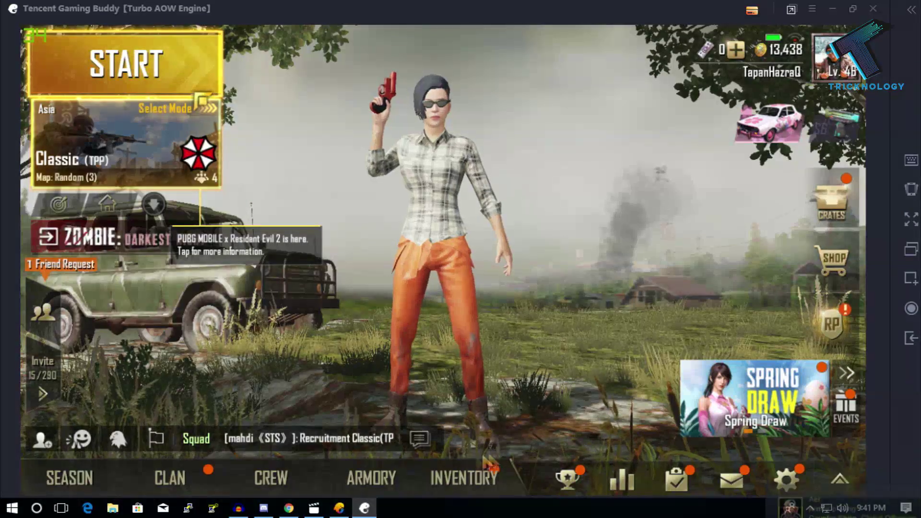
{"action": "left_click", "coordinate": [792, 481]}
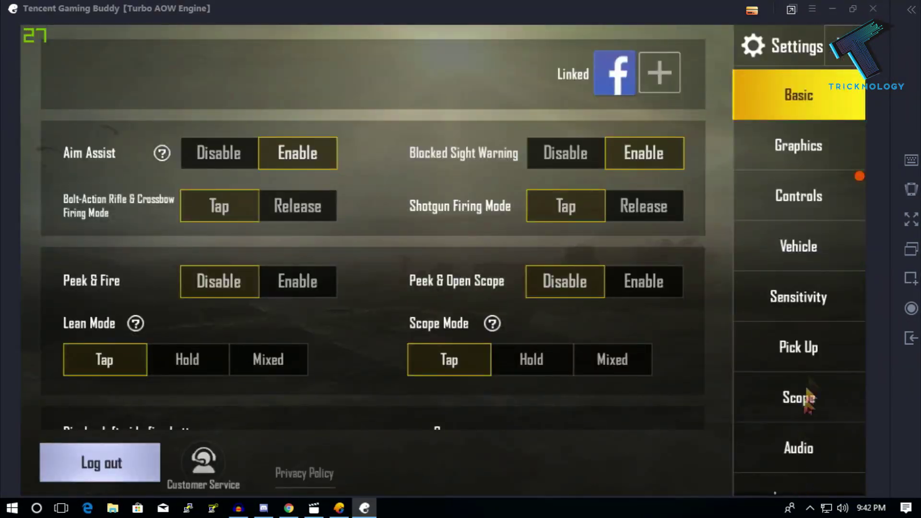
{"action": "left_click", "coordinate": [810, 160]}
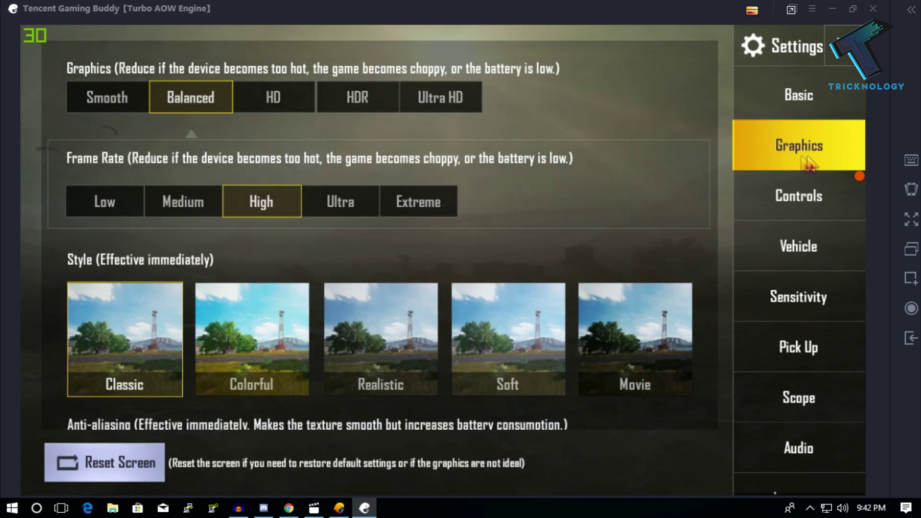
{"action": "left_click", "coordinate": [102, 101]}
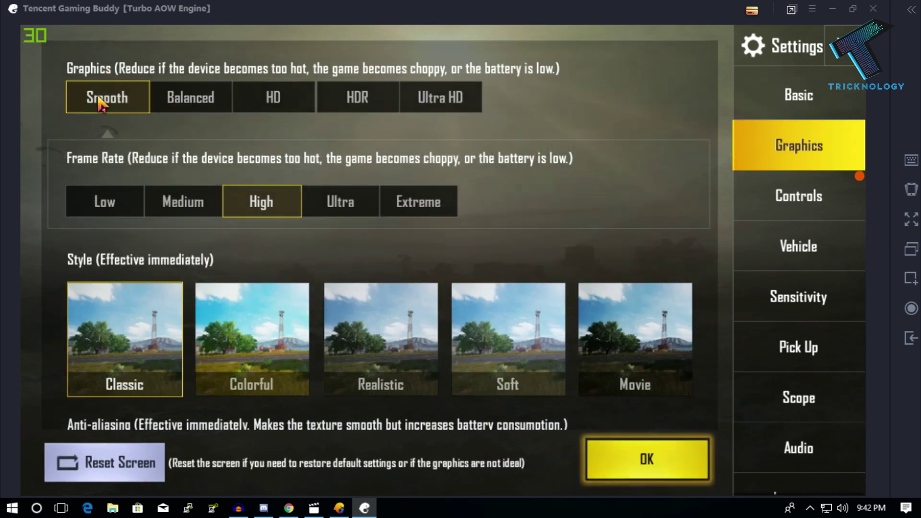
{"action": "left_click", "coordinate": [163, 202]}
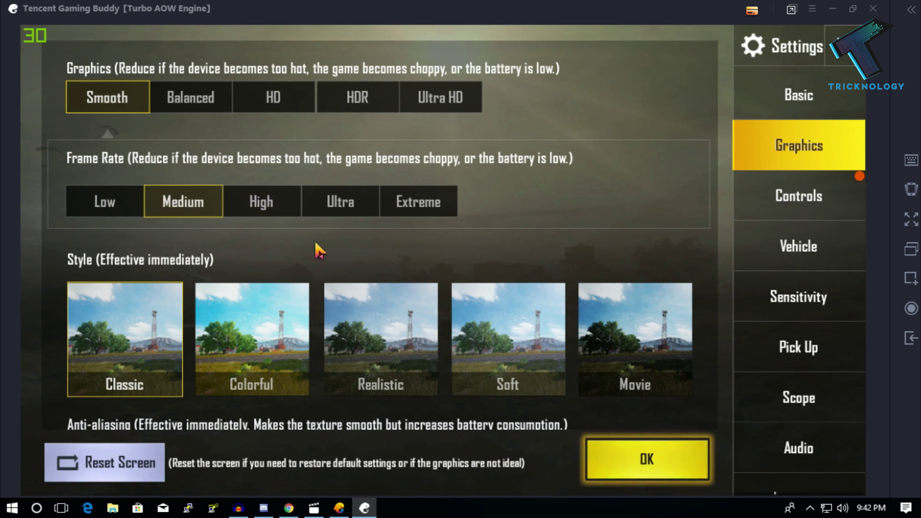
{"action": "left_click_drag", "start_coordinate": [317, 250], "coordinate": [329, 164]}
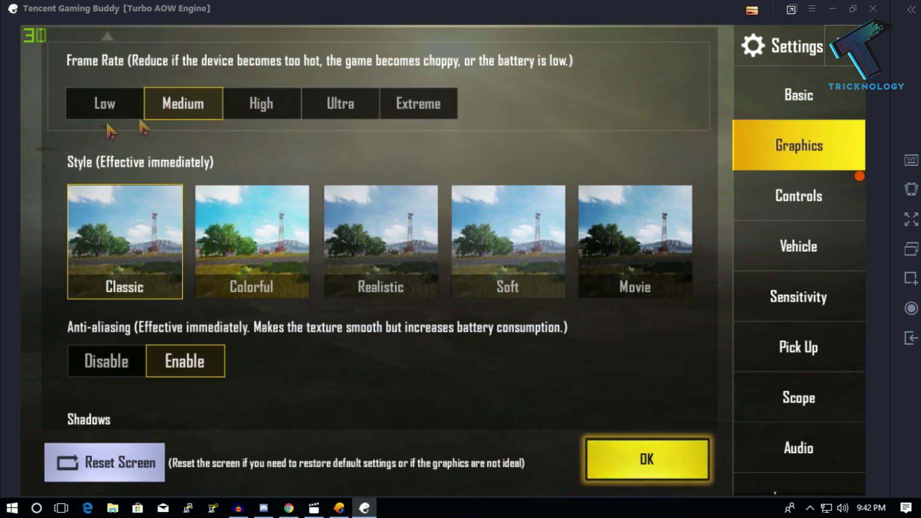
{"action": "scroll", "coordinate": [211, 115], "scroll_direction": "up", "scroll_amount": 2}
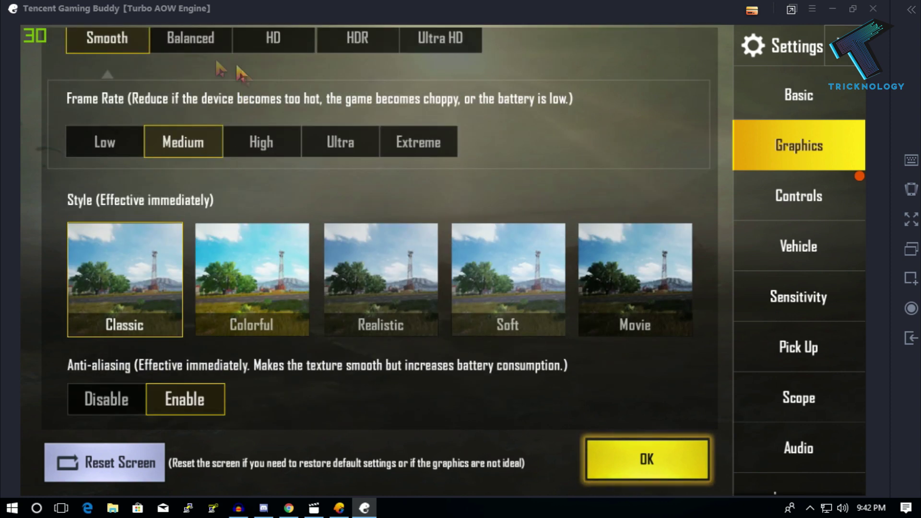
{"action": "scroll", "coordinate": [232, 181], "scroll_direction": "down", "scroll_amount": 1}
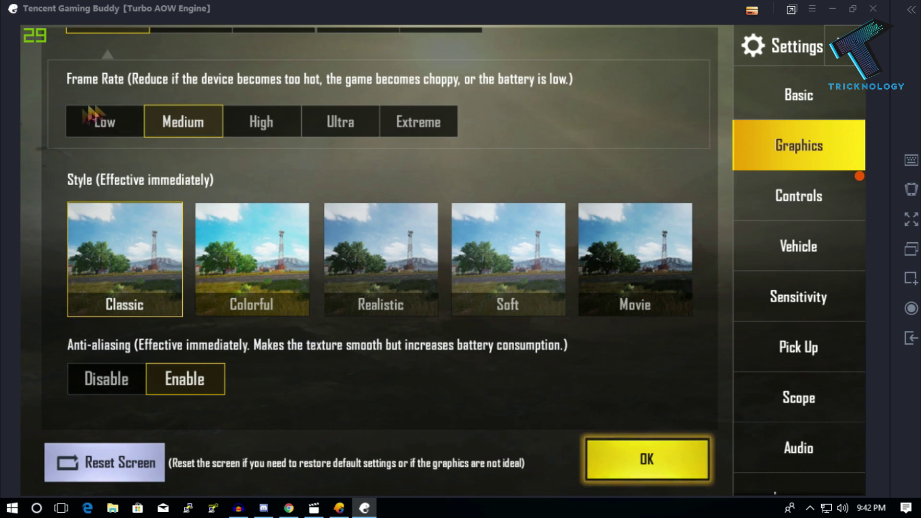
{"action": "scroll", "coordinate": [264, 159], "scroll_direction": "down", "scroll_amount": 1}
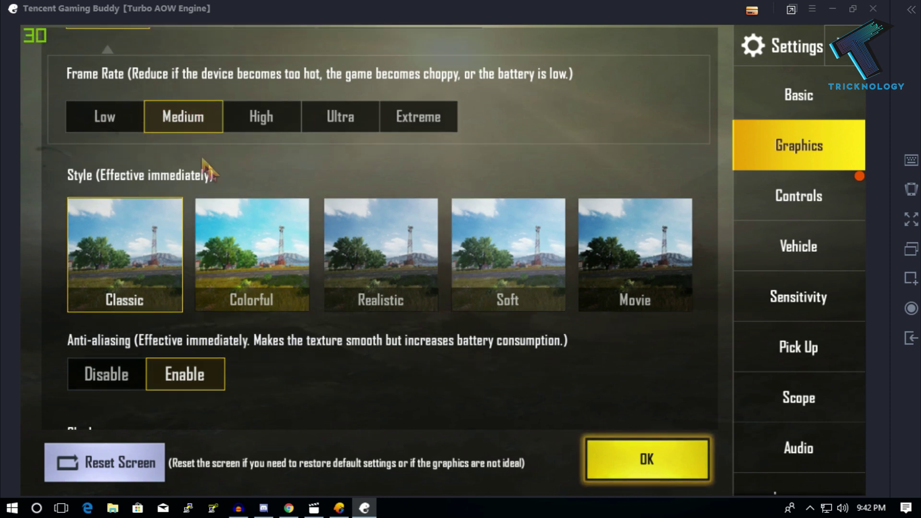
{"action": "scroll", "coordinate": [232, 144], "scroll_direction": "down", "scroll_amount": 1}
Pick the Colorful style, disable anti-aliasing, shadows and auto-adjust graphics, and apply.
{"action": "left_click", "coordinate": [266, 264]}
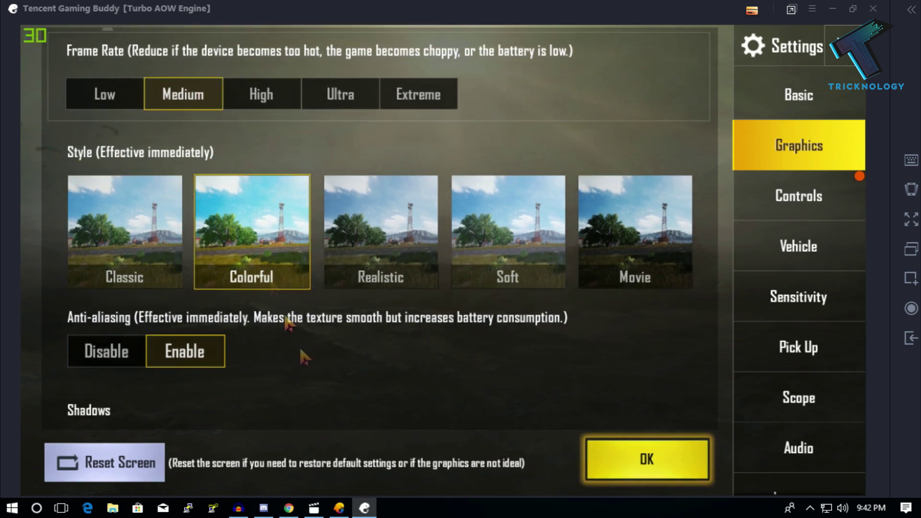
{"action": "scroll", "coordinate": [354, 336], "scroll_direction": "down", "scroll_amount": 2}
{"action": "scroll", "coordinate": [422, 300], "scroll_direction": "down", "scroll_amount": 1}
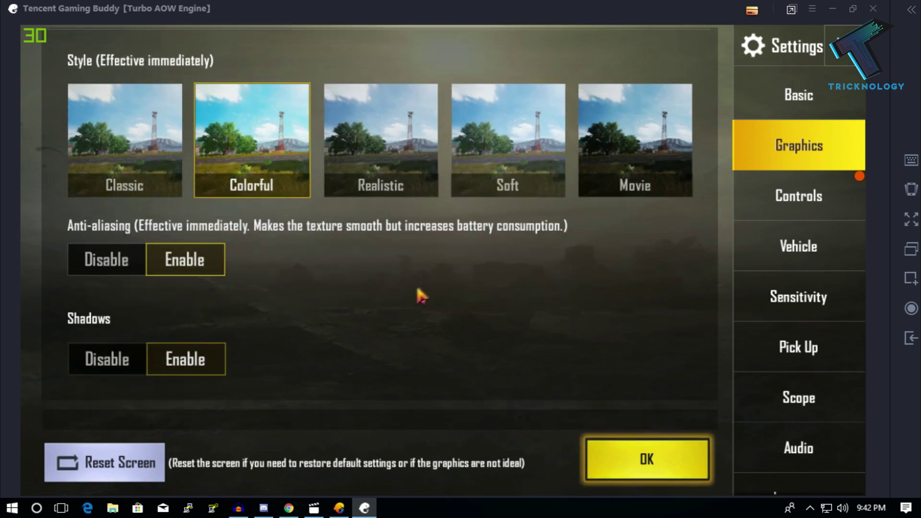
{"action": "left_click", "coordinate": [120, 263]}
{"action": "scroll", "coordinate": [398, 247], "scroll_direction": "down", "scroll_amount": 1}
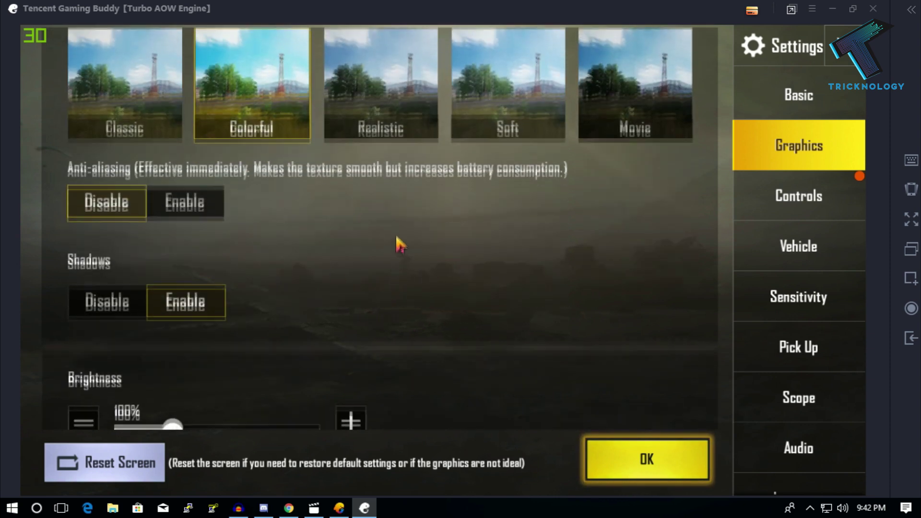
{"action": "left_click", "coordinate": [123, 313]}
{"action": "scroll", "coordinate": [437, 357], "scroll_direction": "down", "scroll_amount": 2}
{"action": "scroll", "coordinate": [431, 297], "scroll_direction": "down", "scroll_amount": 1}
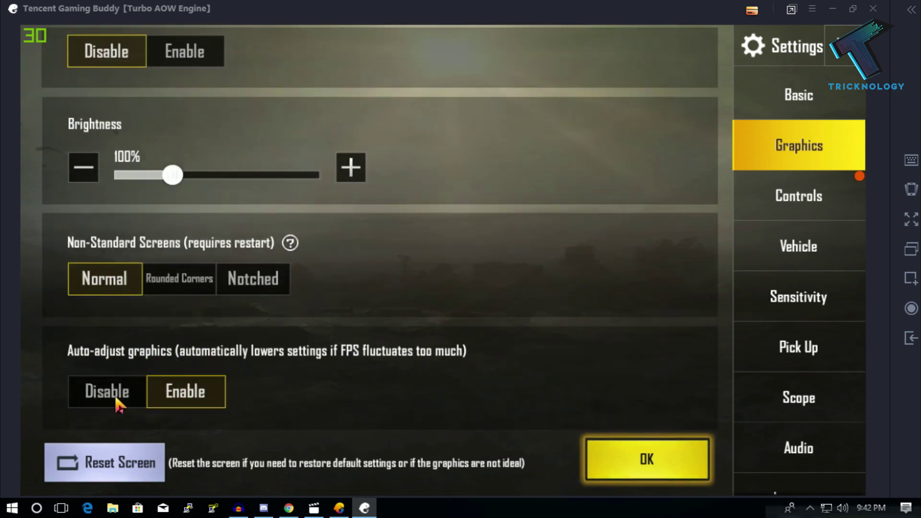
{"action": "left_click", "coordinate": [113, 393]}
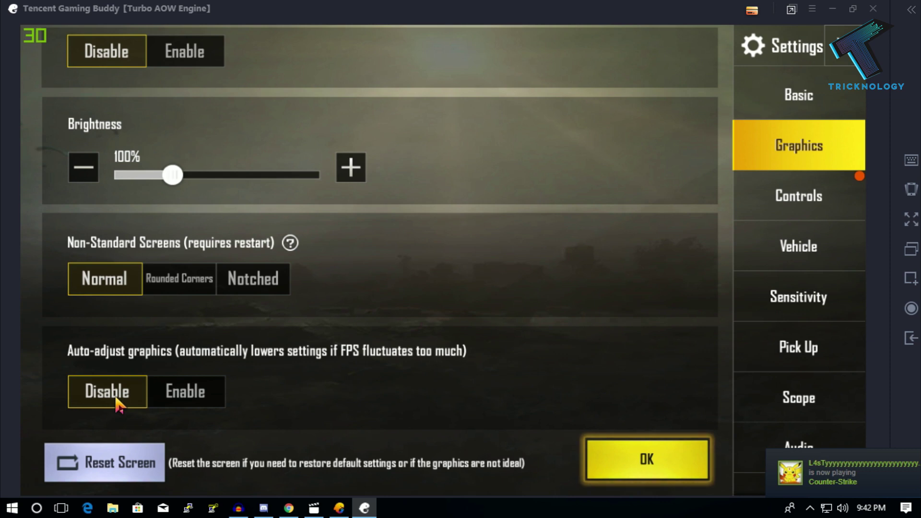
{"action": "left_click", "coordinate": [669, 463]}
{"action": "left_click", "coordinate": [438, 357]}
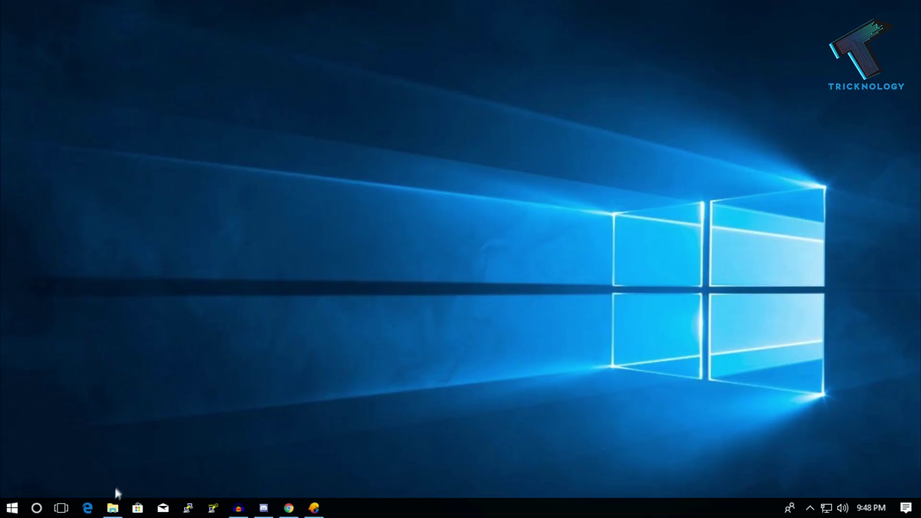
Open System Properties on the Advanced tab through This PC's Properties.
{"action": "left_click", "coordinate": [112, 507]}
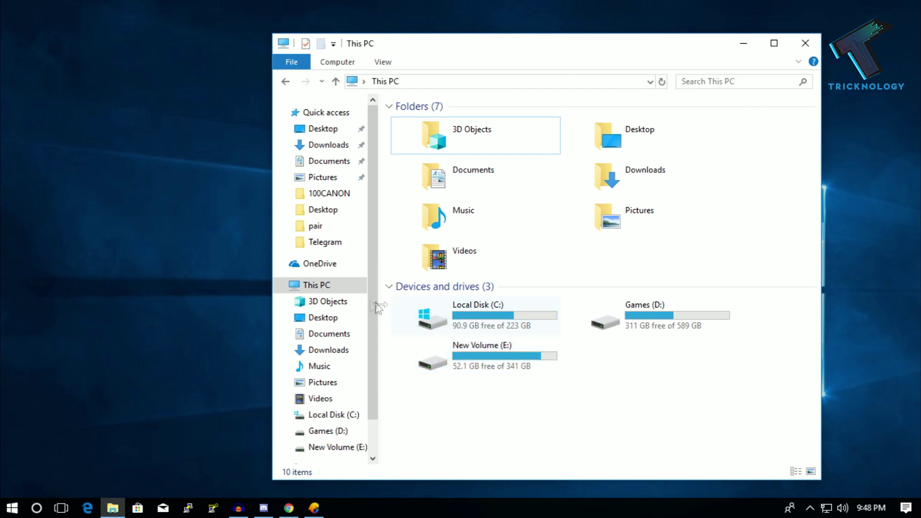
{"action": "right_click", "coordinate": [318, 288]}
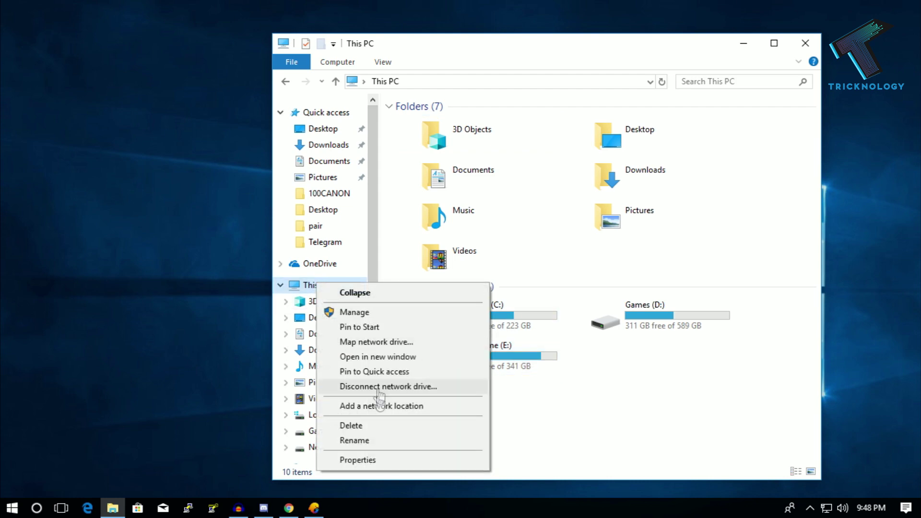
{"action": "left_click", "coordinate": [376, 460]}
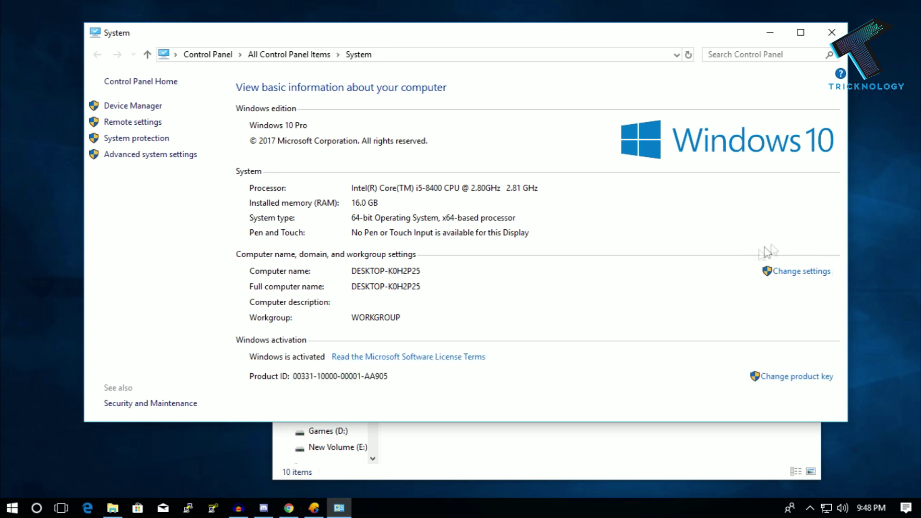
{"action": "left_click", "coordinate": [815, 278]}
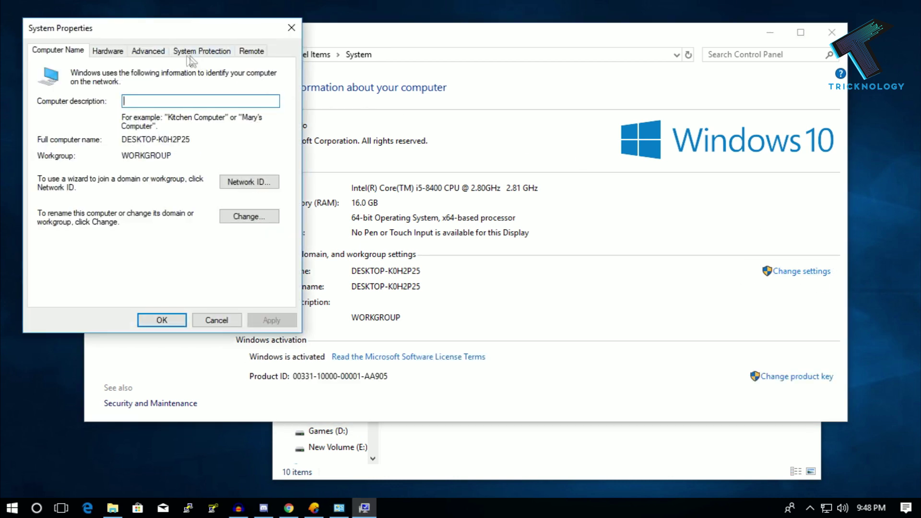
{"action": "left_click", "coordinate": [139, 51]}
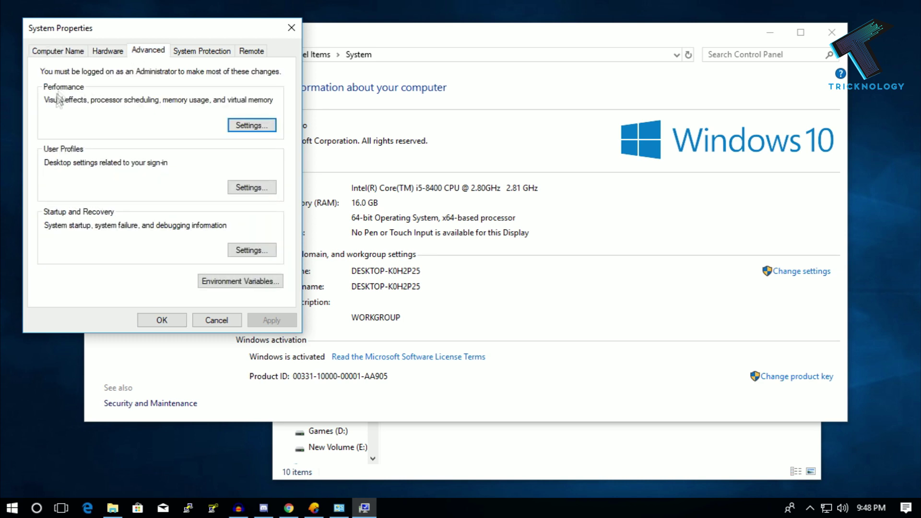
Set visual effects to 'Adjust for best performance' and apply.
{"action": "left_click", "coordinate": [249, 126]}
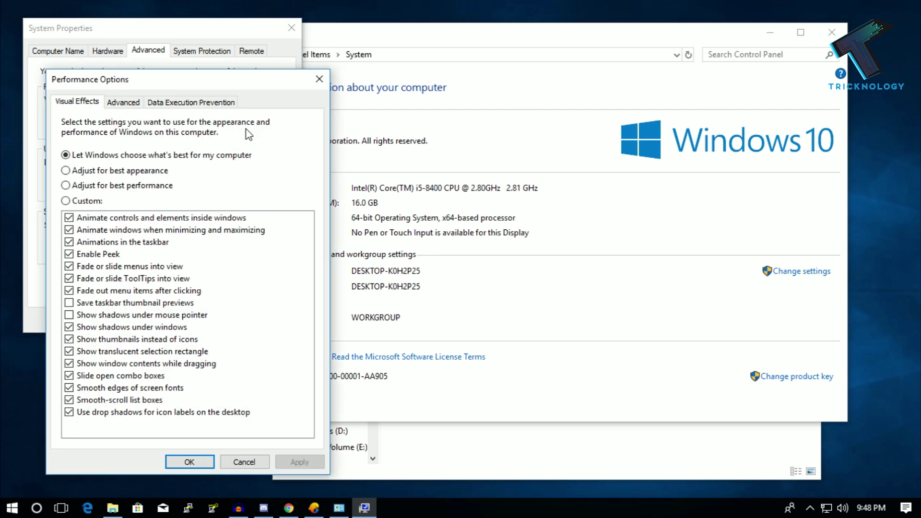
{"action": "left_click", "coordinate": [141, 187]}
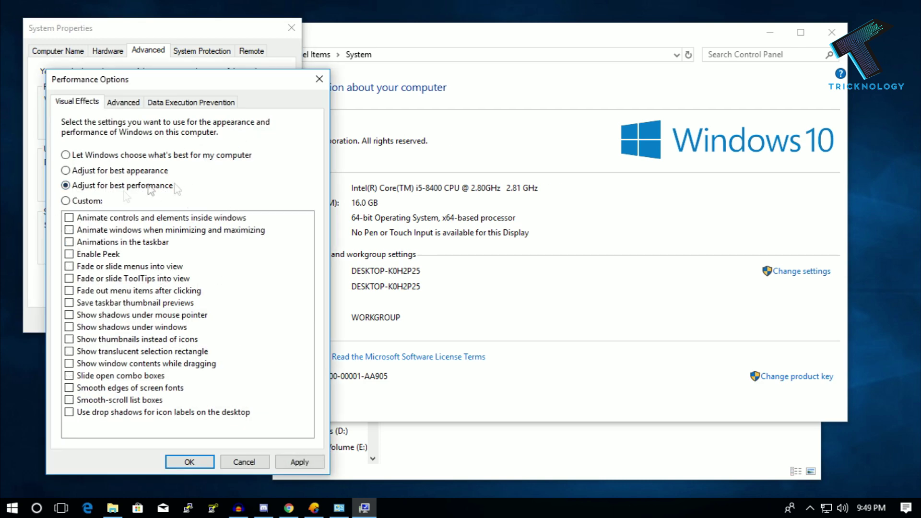
{"action": "left_click", "coordinate": [301, 462]}
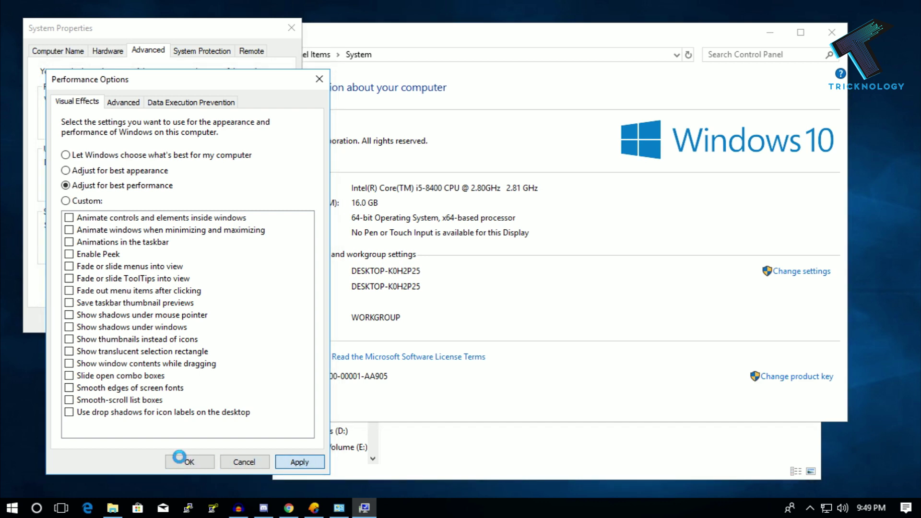
{"action": "left_click", "coordinate": [182, 461]}
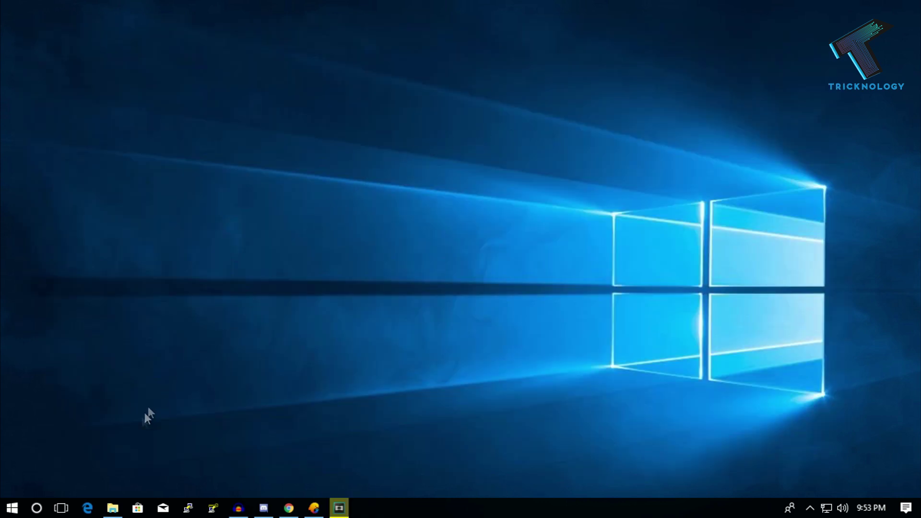
Go from This PC's Properties through advanced Performance Options to the Virtual Memory dialog.
{"action": "left_click", "coordinate": [113, 507]}
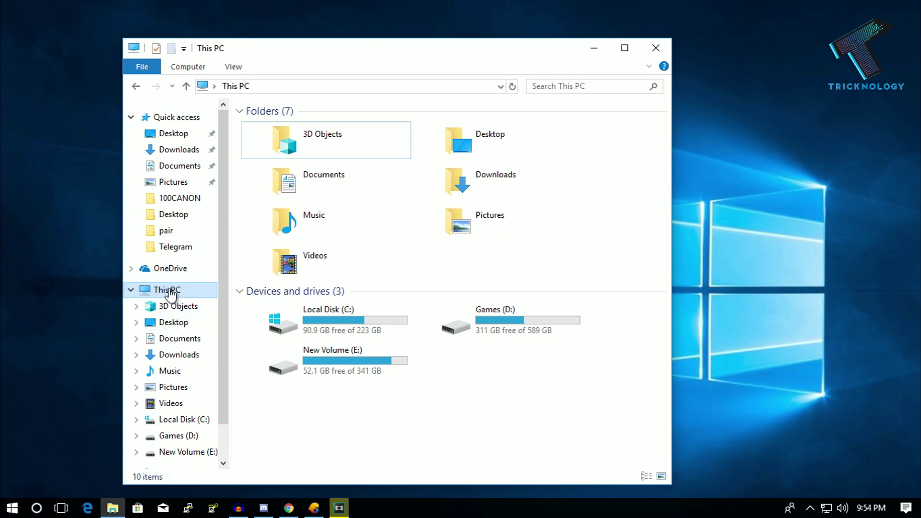
{"action": "right_click", "coordinate": [170, 294]}
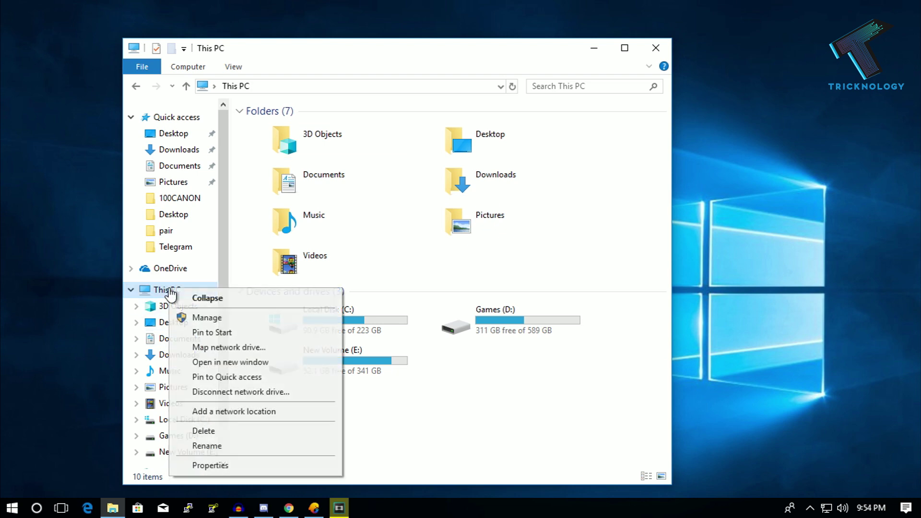
{"action": "left_click", "coordinate": [252, 465]}
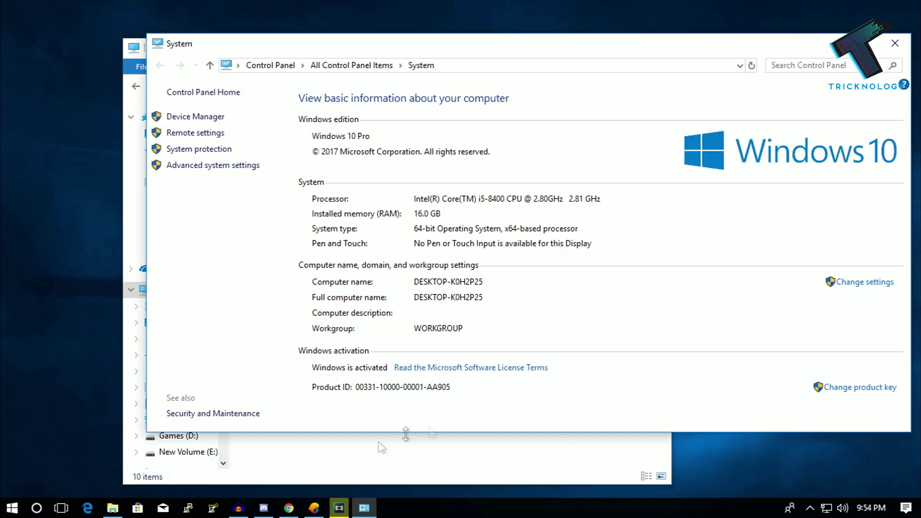
{"action": "left_click", "coordinate": [866, 290]}
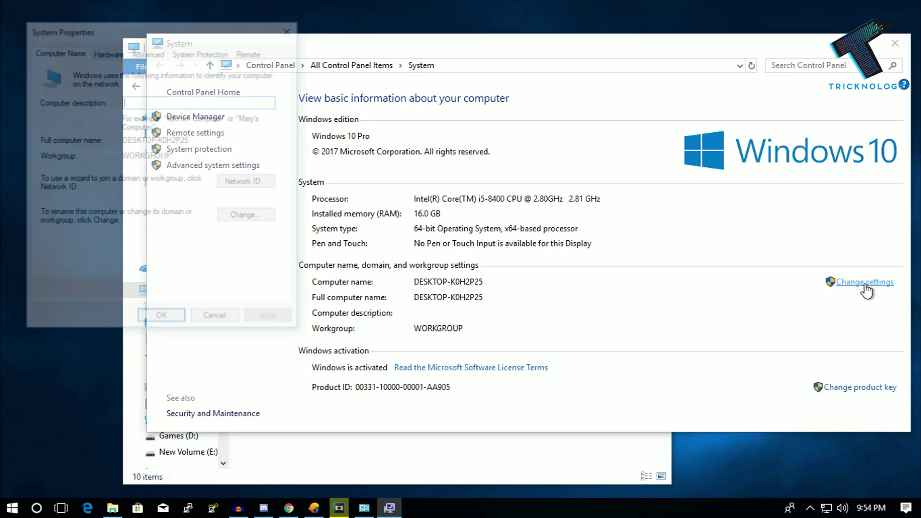
{"action": "left_click_drag", "start_coordinate": [177, 37], "coordinate": [380, 85]}
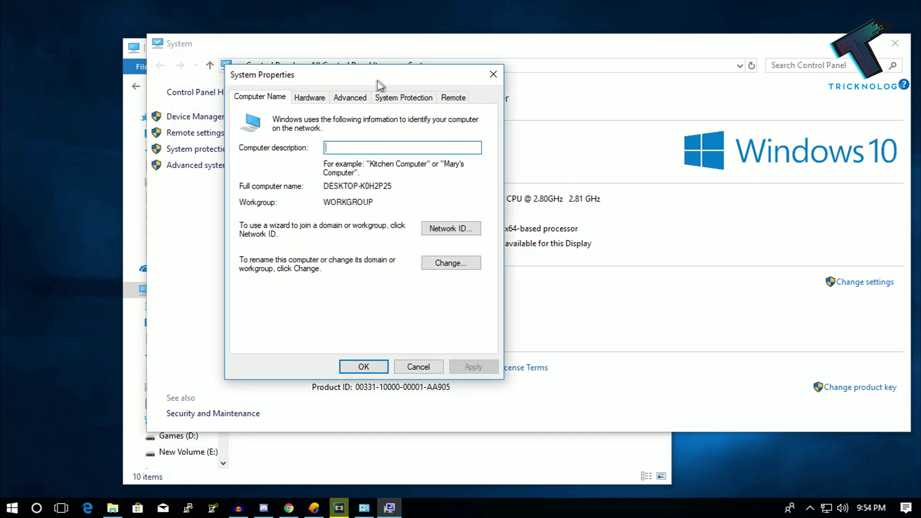
{"action": "left_click", "coordinate": [350, 97]}
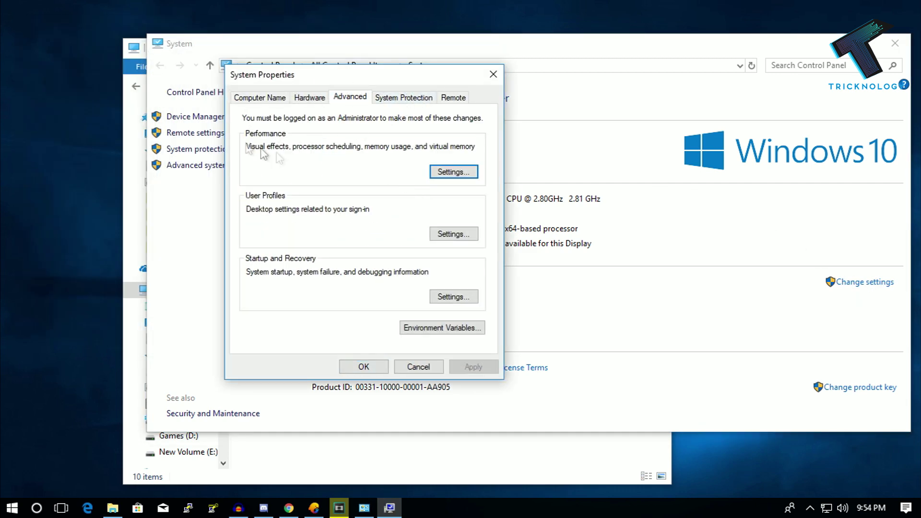
{"action": "left_click", "coordinate": [465, 175]}
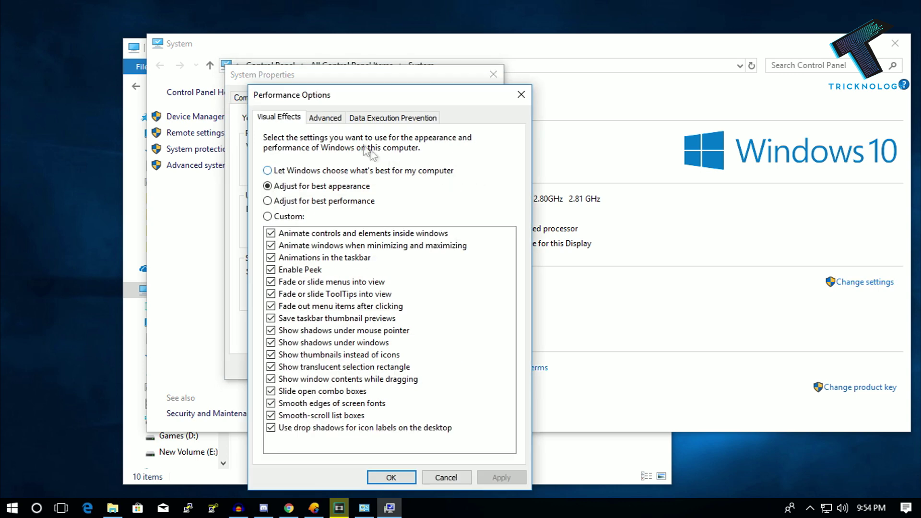
{"action": "left_click", "coordinate": [331, 122]}
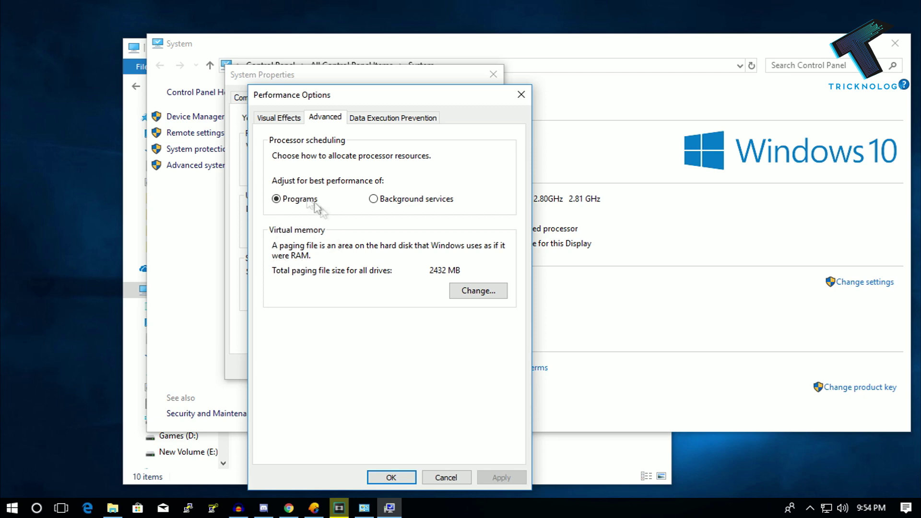
{"action": "left_click", "coordinate": [482, 296]}
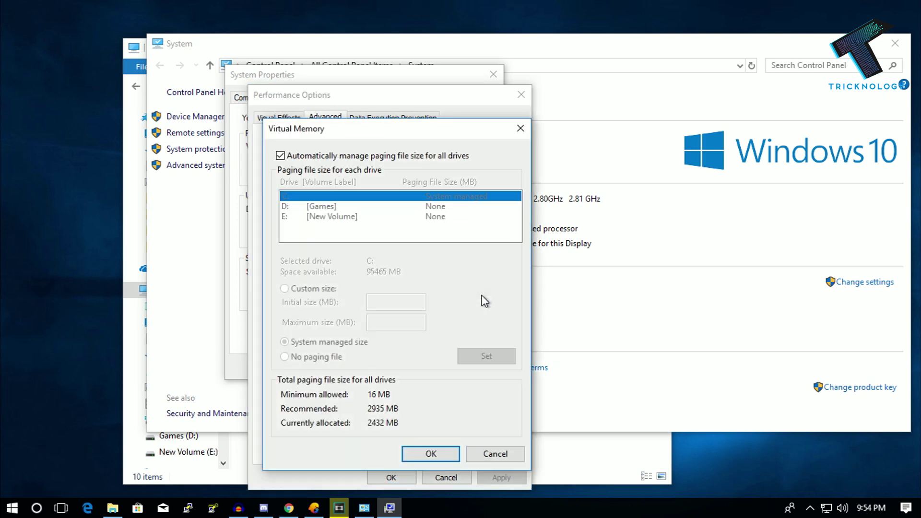
Turn off automatic paging and set drive C: to a custom 8000–8000 MB paging file.
{"action": "left_click", "coordinate": [281, 155]}
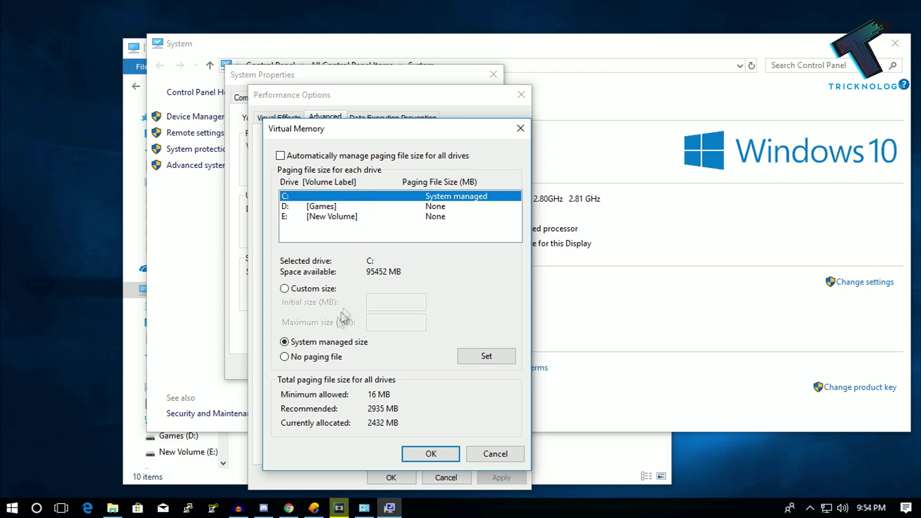
{"action": "left_click", "coordinate": [285, 288]}
{"action": "left_click", "coordinate": [374, 302]}
{"action": "type", "text": "8000"}
{"action": "left_click", "coordinate": [396, 322]}
{"action": "type", "text": "8000"}
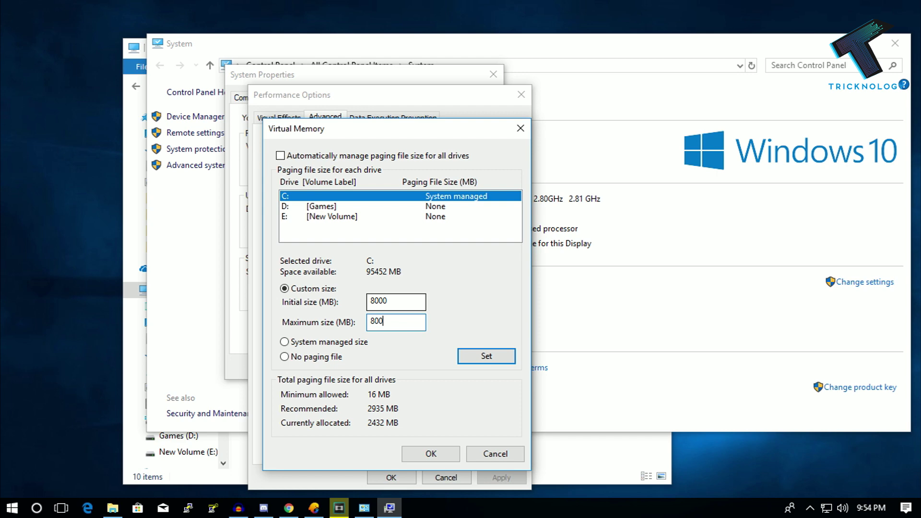
{"action": "left_click", "coordinate": [486, 355]}
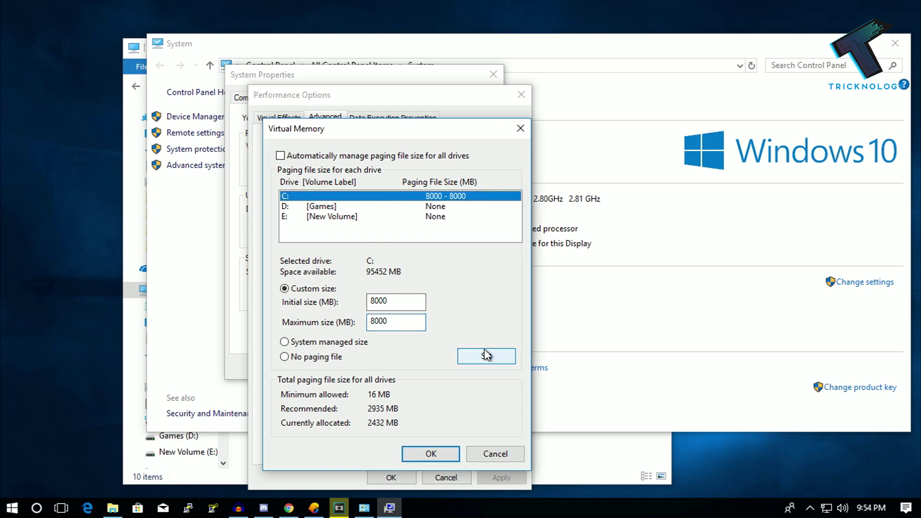
Confirm the virtual memory change, acknowledge the restart warning, and close the dialogs.
{"action": "left_click", "coordinate": [441, 455]}
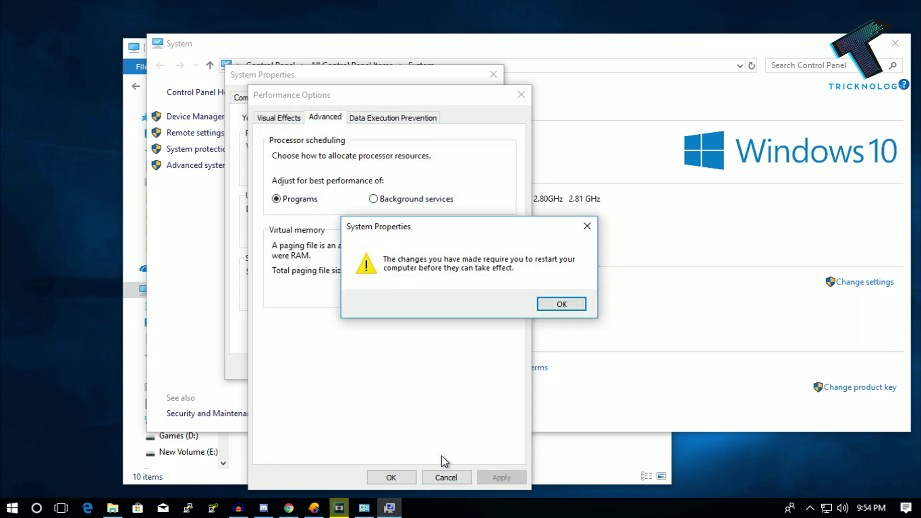
{"action": "left_click", "coordinate": [562, 304]}
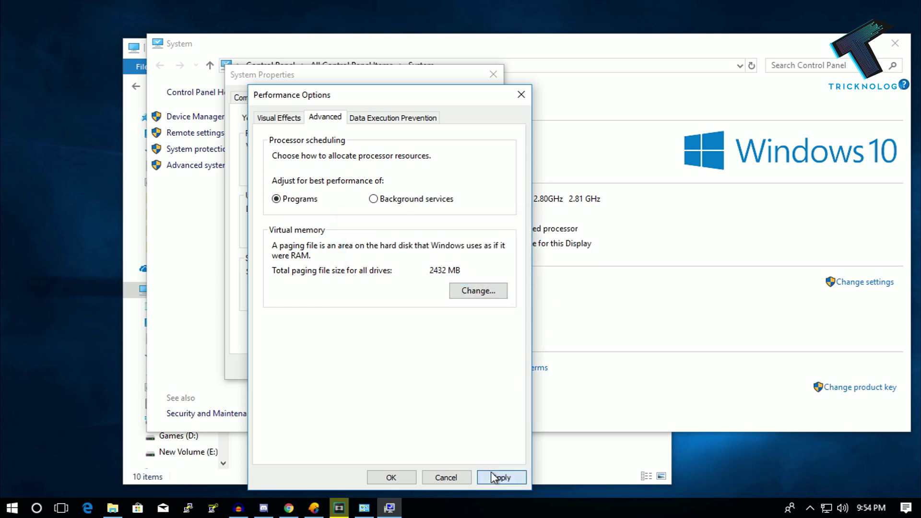
{"action": "left_click", "coordinate": [387, 477]}
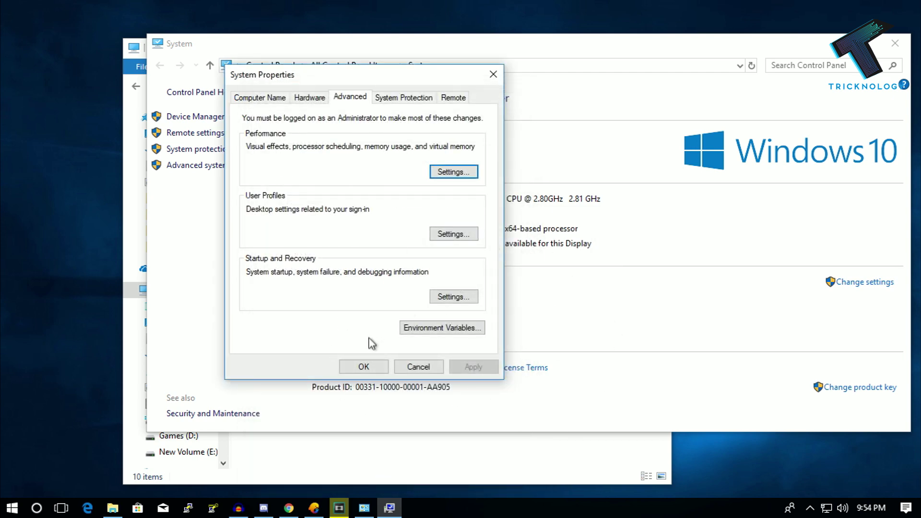
{"action": "left_click", "coordinate": [365, 368]}
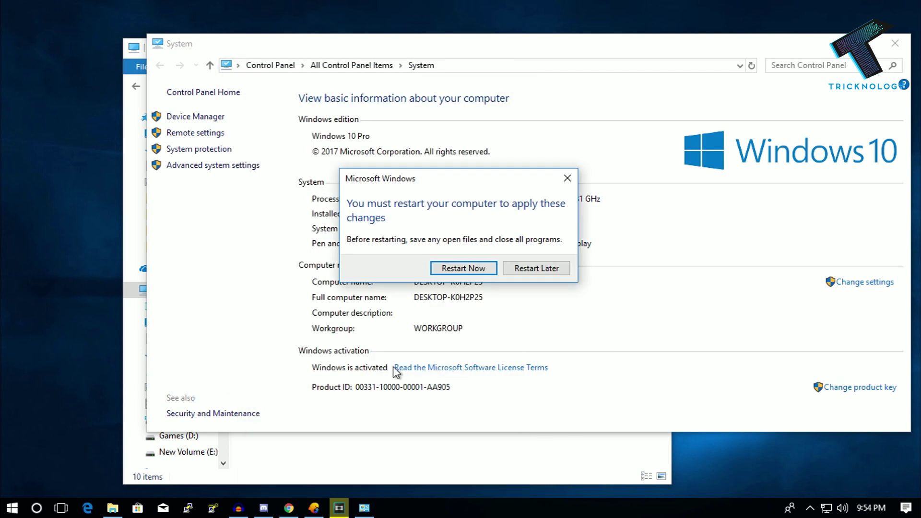